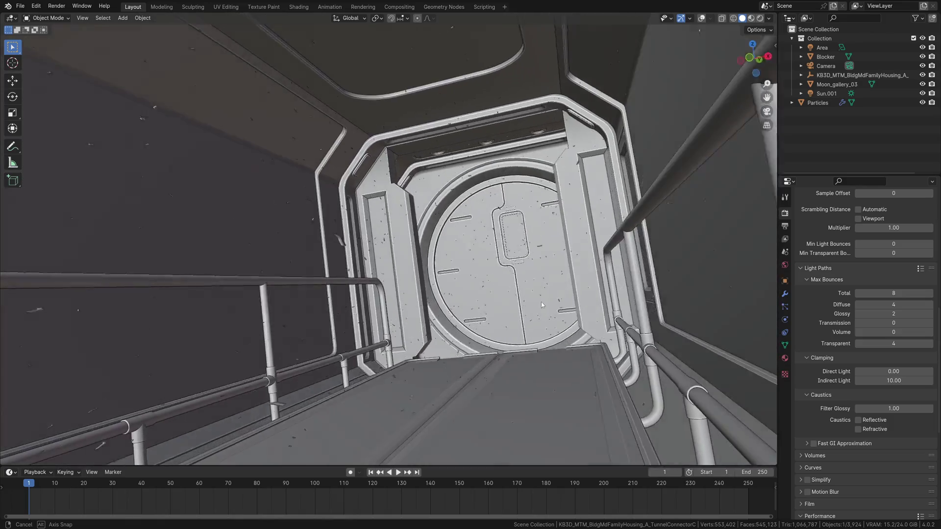
# - Orbit the viewport down the corridor and around the ship to inspect the model
pyautogui.moveTo(541, 305); pyautogui.dragTo(516, 315, button='middle')
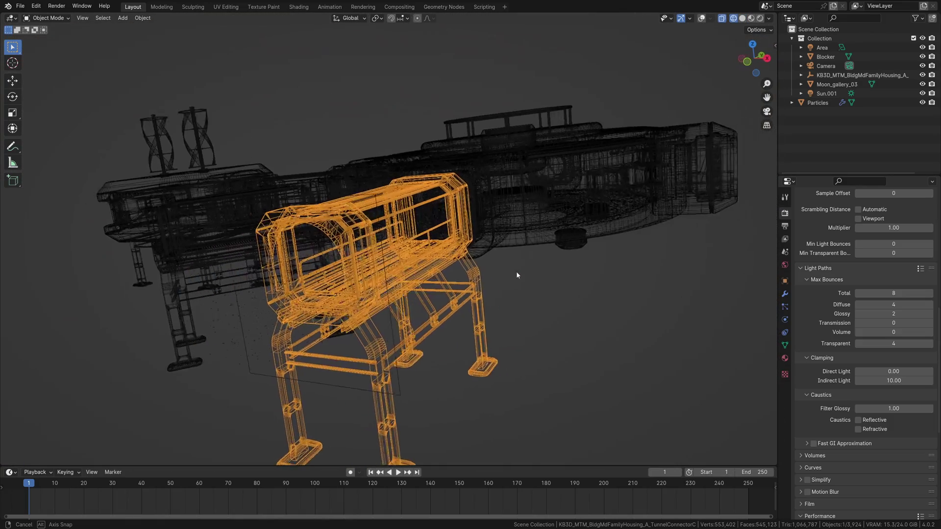
pyautogui.moveTo(516, 272)
pyautogui.mouseDown(button='middle')
pyautogui.moveTo(542, 278)
pyautogui.moveTo(507, 285)
pyautogui.mouseUp(button='middle')
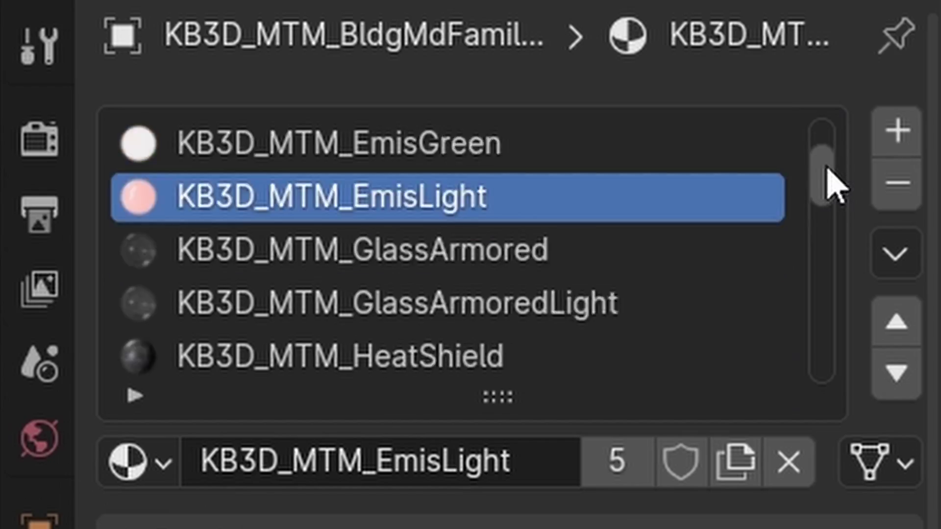
pyautogui.moveTo(923, 221); pyautogui.dragTo(919, 244)
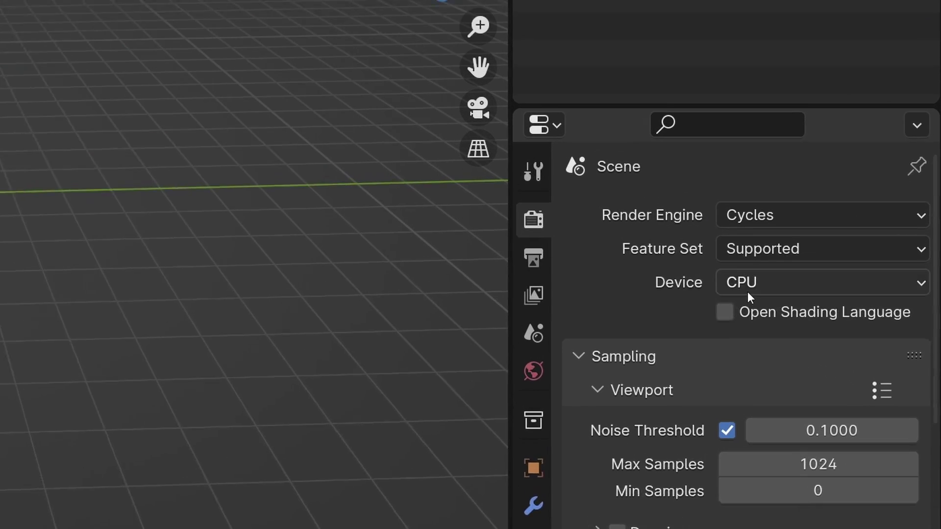
# - Change the Render Properties Device from CPU to GPU Compute
pyautogui.click(754, 276)
pyautogui.click(737, 354)
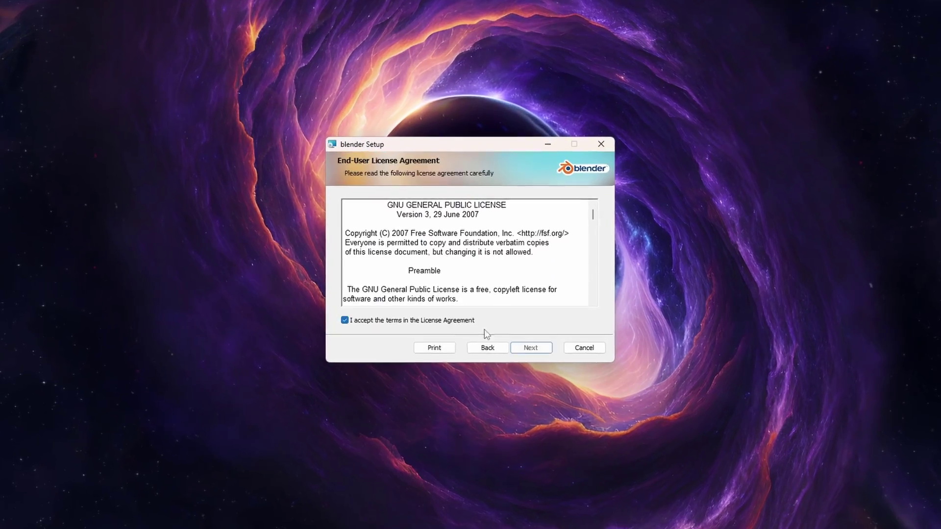
# - Advance the Blender installer past the welcome page to the ready-to-install step
pyautogui.click(544, 349)
pyautogui.click(544, 351)
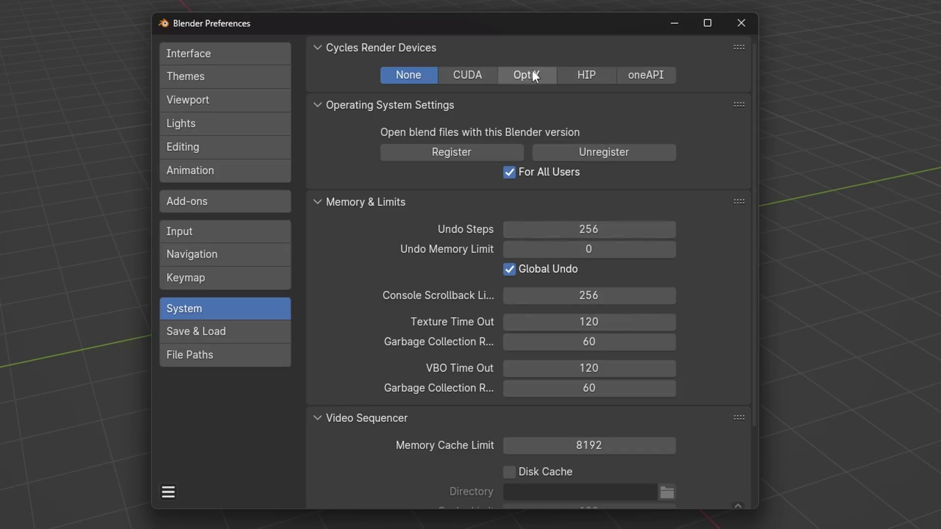
# - Pick OptiX under Cycles Render Devices, then set the scene Device to GPU Compute
pyautogui.click(532, 71)
pyautogui.click(741, 23)
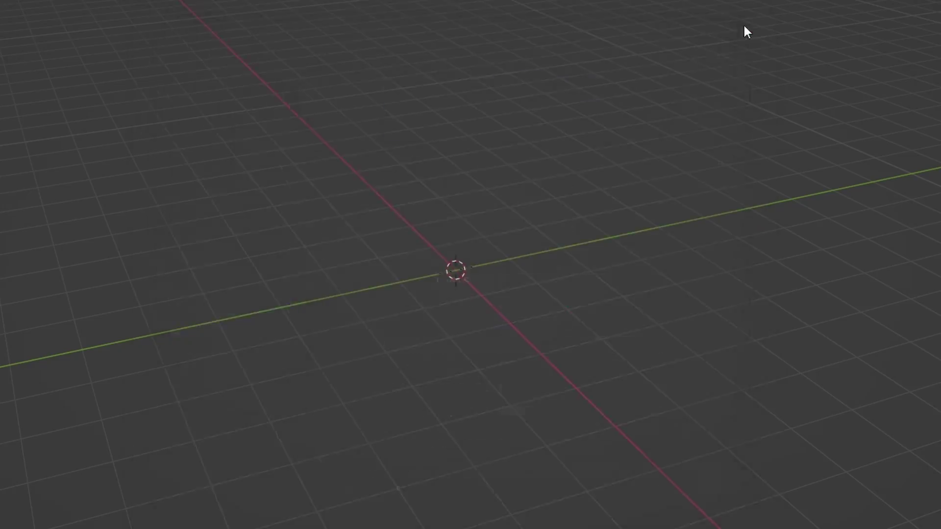
pyautogui.click(842, 246)
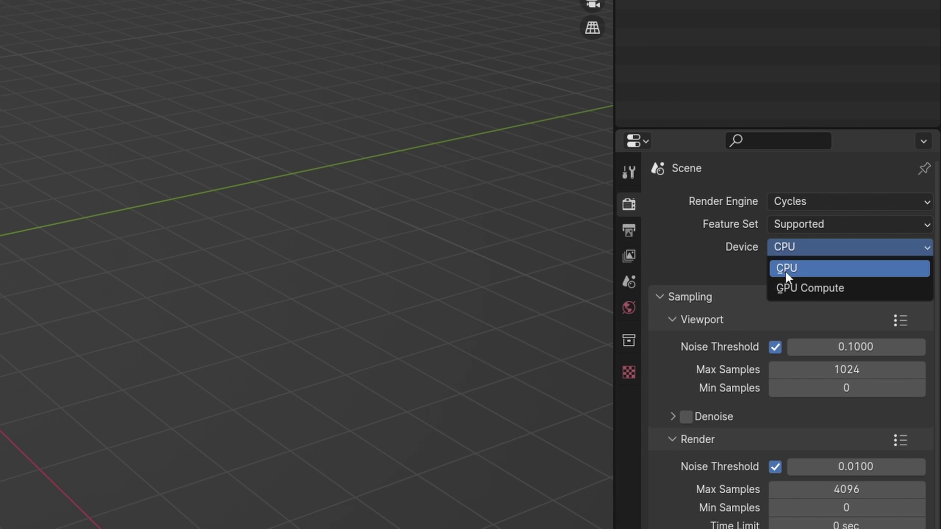
pyautogui.click(787, 289)
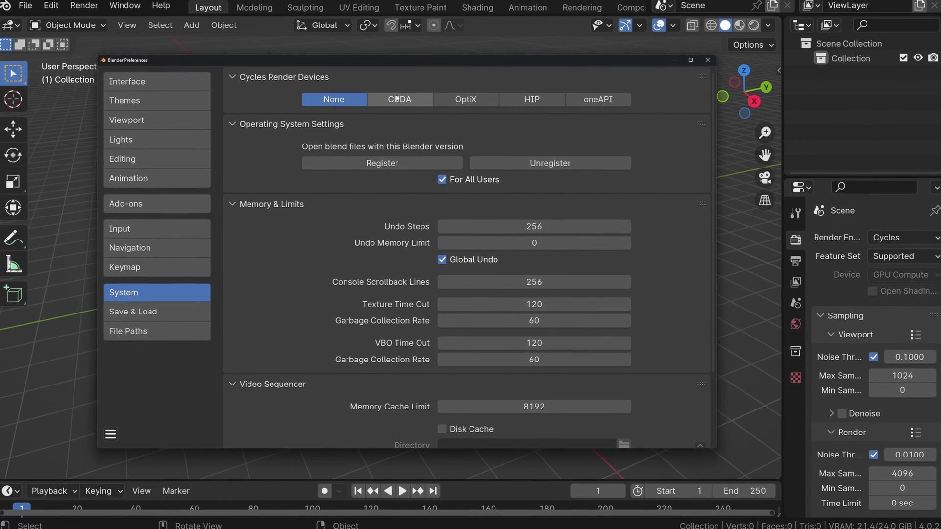
# - Select CUDA as the Cycles Render Devices backend in Preferences
pyautogui.click(398, 96)
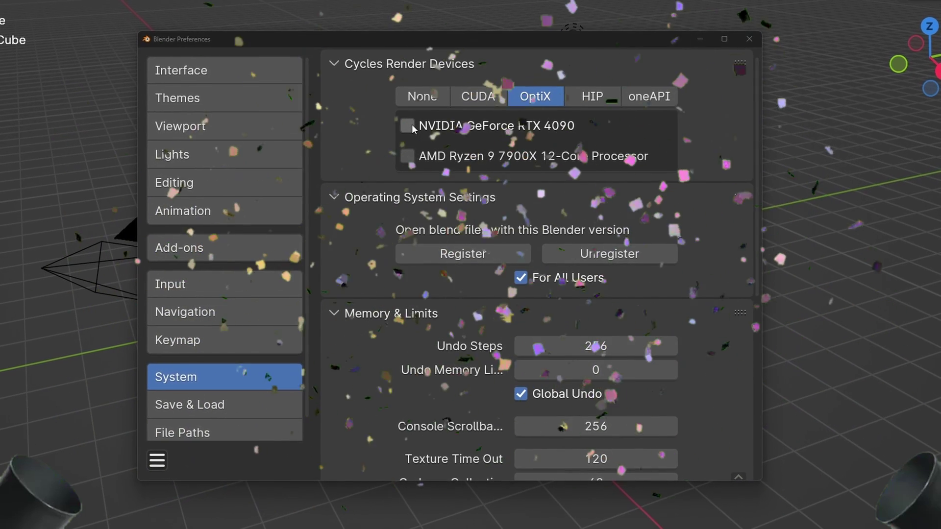
# - Tick the RTX 4090 and the Ryzen CPU checkboxes under OptiX
pyautogui.click(404, 123)
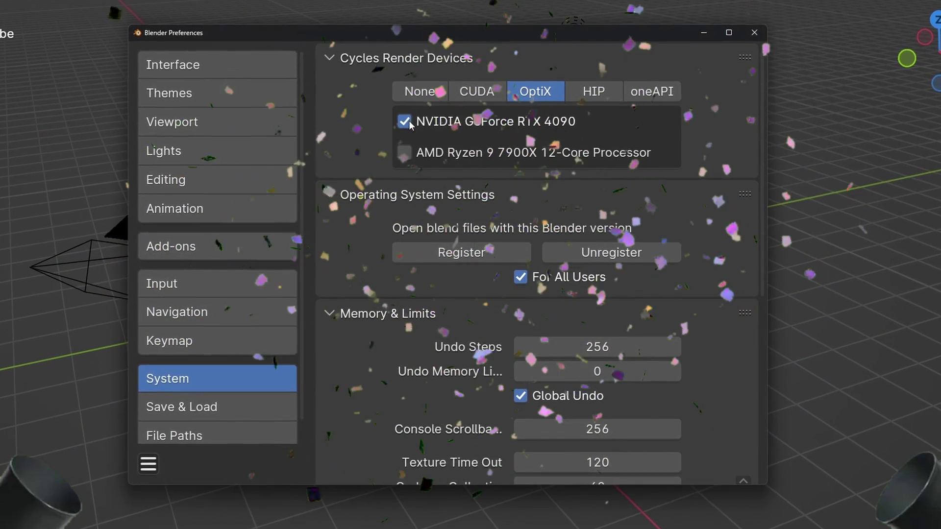
pyautogui.click(401, 147)
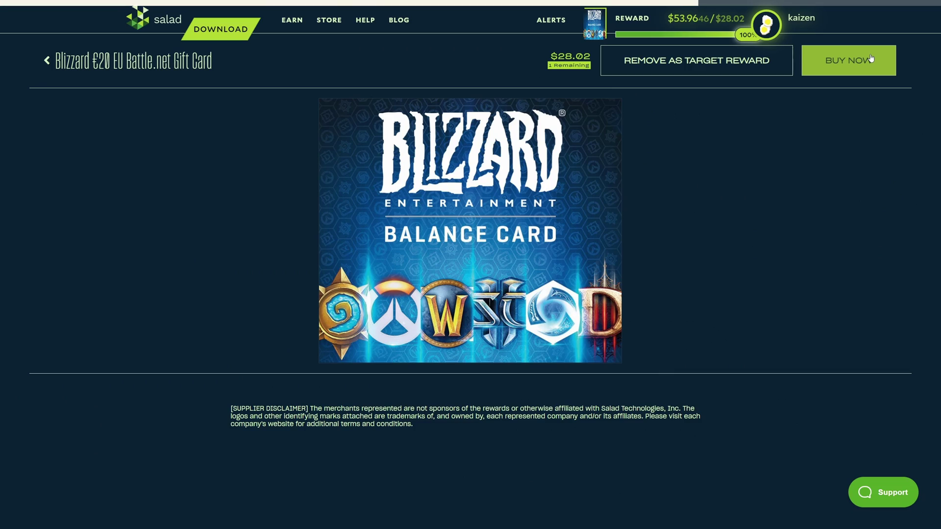
# - Open the order summary for the Blizzard gift card in the Salad store
pyautogui.click(863, 58)
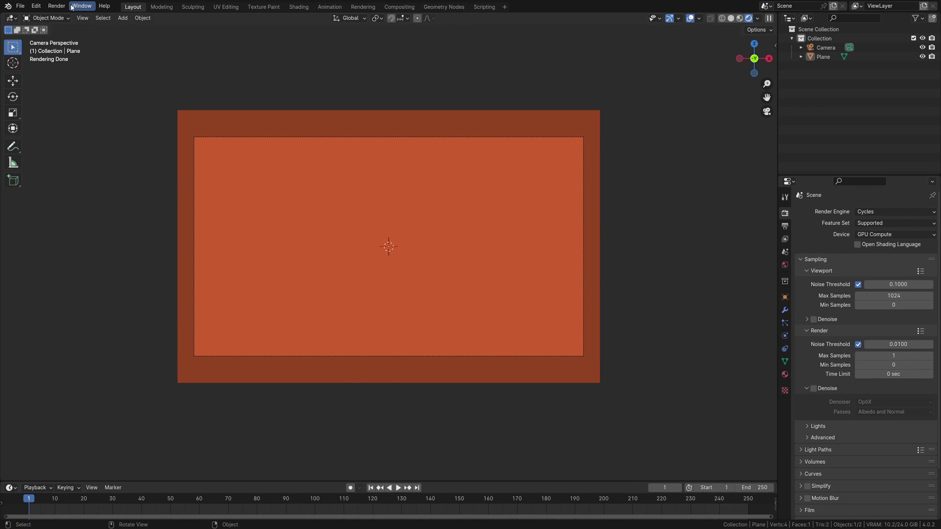
# - Render an image of the plane scene via Render > Render Image
pyautogui.click(67, 18)
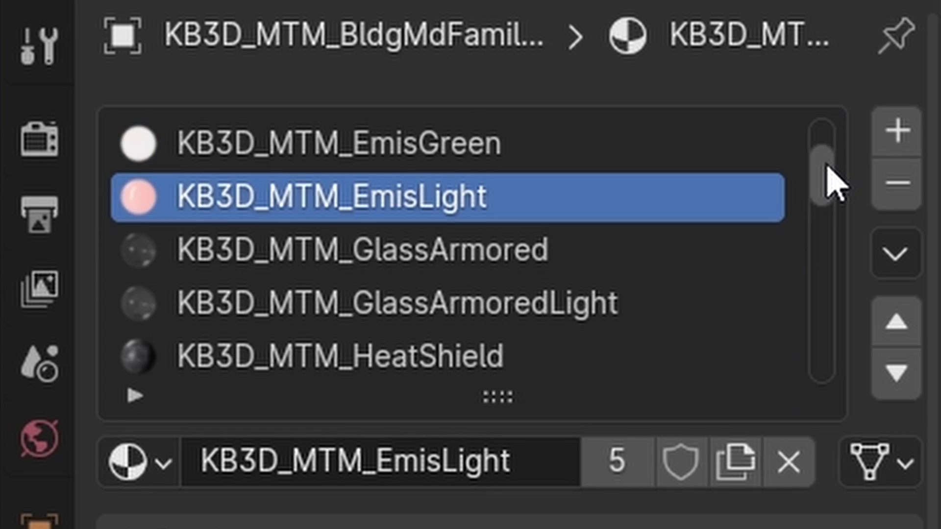
pyautogui.moveTo(825, 164); pyautogui.dragTo(814, 214)
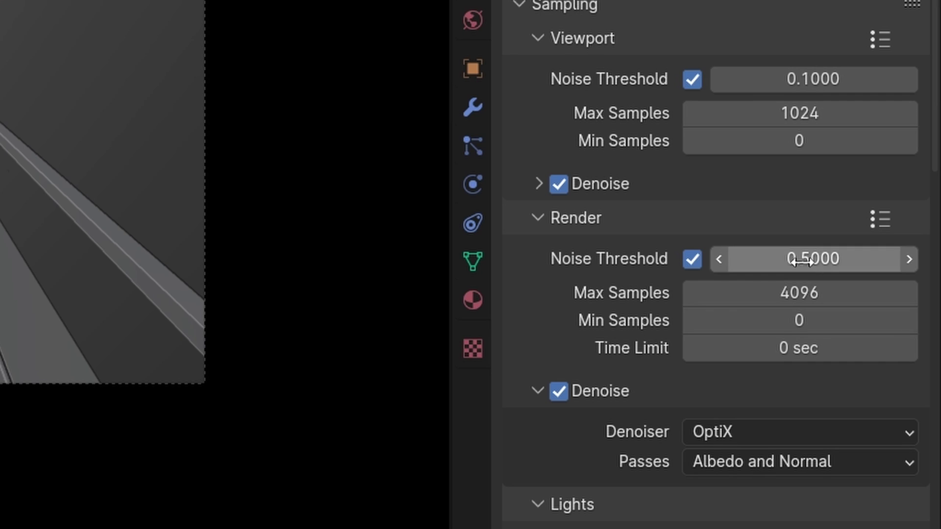
# - Edit the render Noise Threshold value to 0.5
pyautogui.click(833, 260)
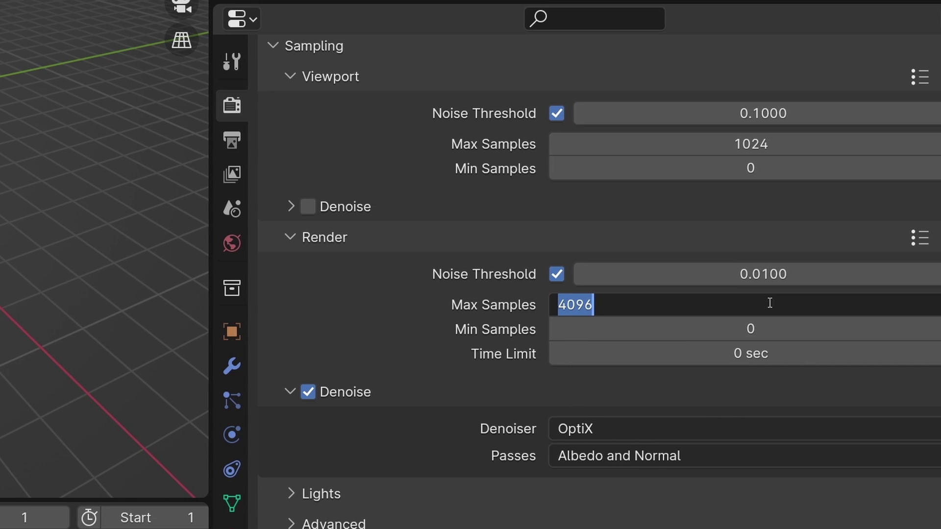
# - Uncheck Noise Threshold and Denoise in the Render sampling settings
pyautogui.click(539, 276)
pyautogui.click(291, 368)
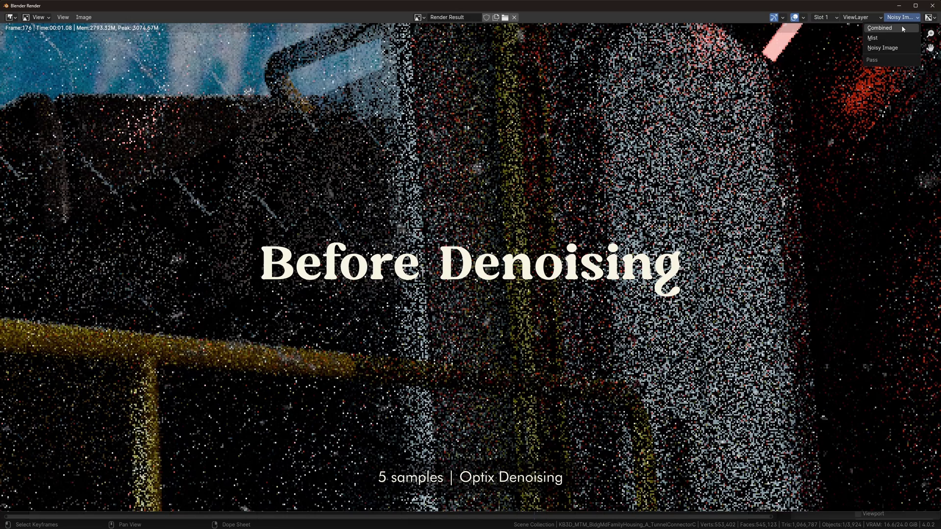
# - Switch the Render Result pass dropdown to Combined to see the OptiX-denoised 5-sample image
pyautogui.click(902, 28)
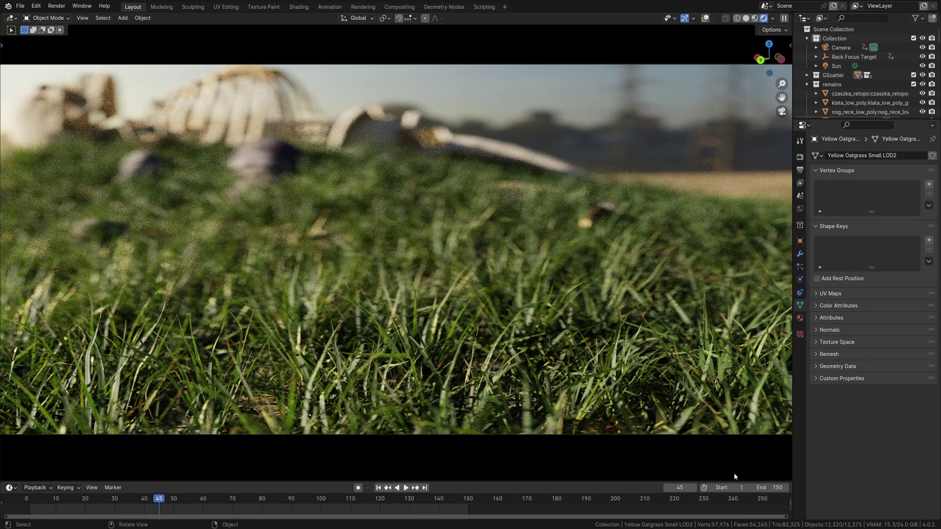
# - Advance the grass scene's timeline frame by frame from frame 45 while the viewport renders
pyautogui.press('Right')
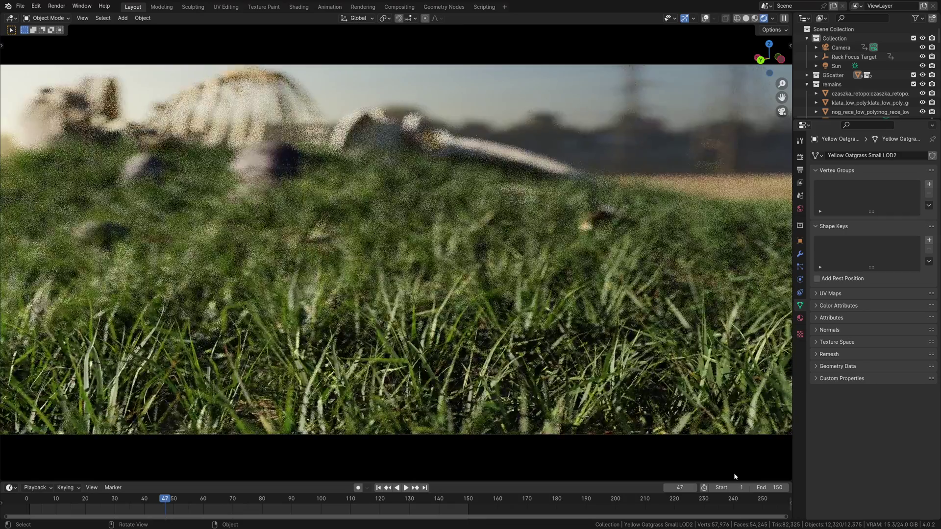
pyautogui.press('Right')
pyautogui.press('Right')
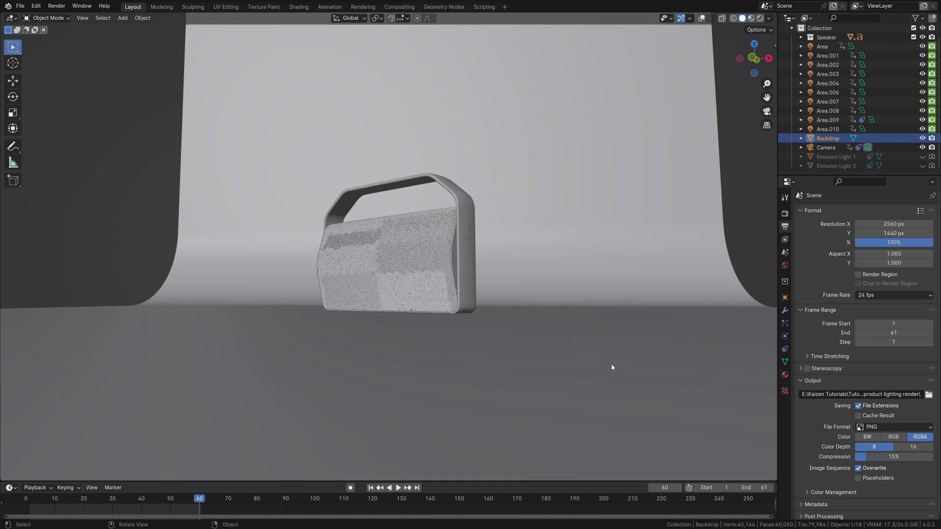
# - View the speaker scene through its camera with Rendered viewport shading
pyautogui.press('KP_0')
pyautogui.press('z')
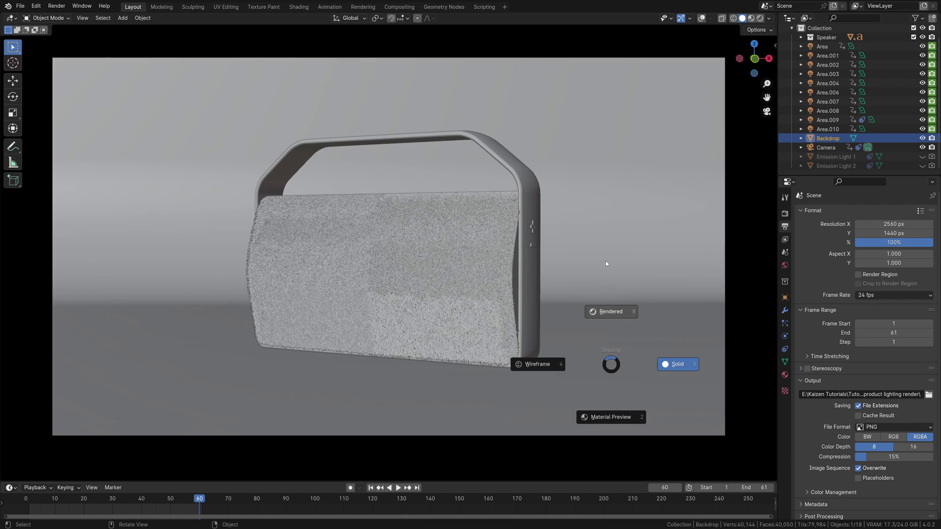
pyautogui.click(638, 304)
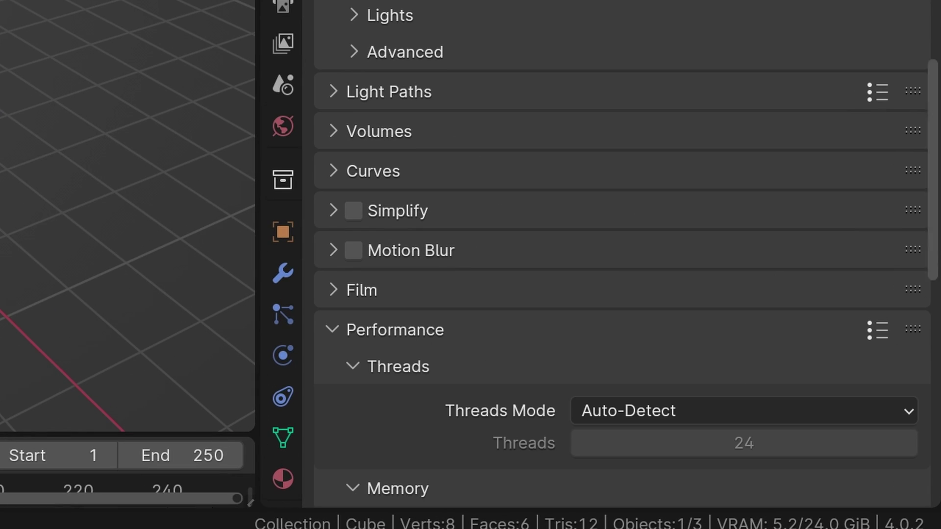
# - Scroll the Render Properties down past the Performance panel
pyautogui.moveTo(930, 198); pyautogui.dragTo(925, 430)
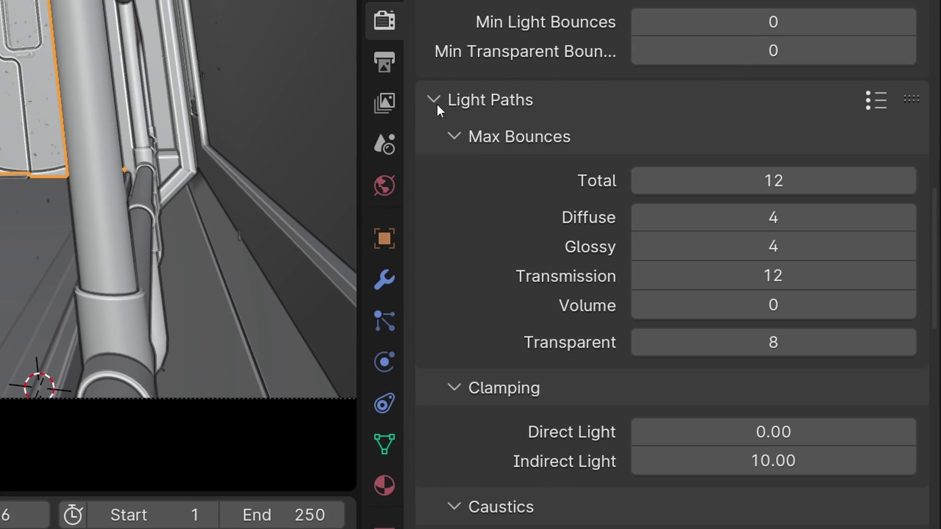
pyautogui.scroll(-5, 932, 195)
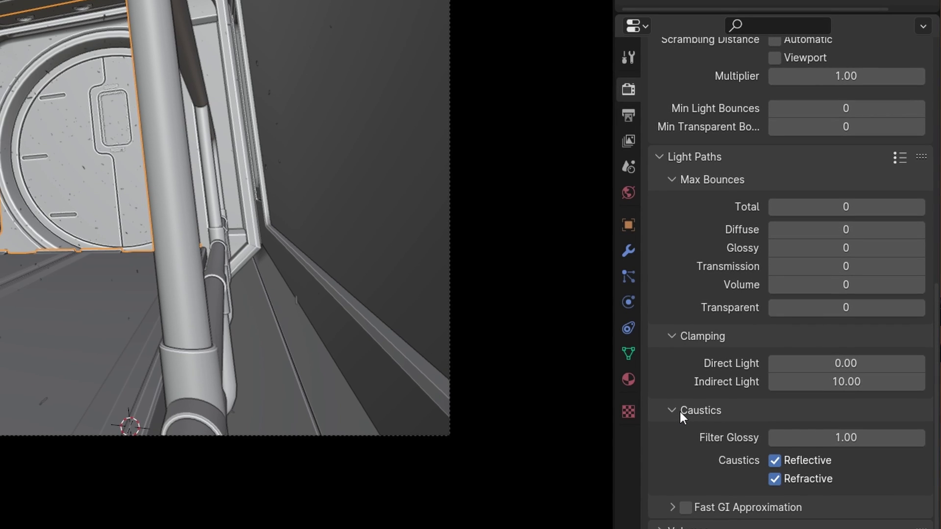
# - Set Total max bounces to 8 and Diffuse and Glossy bounces to 4
pyautogui.click(813, 212)
pyautogui.write('8')
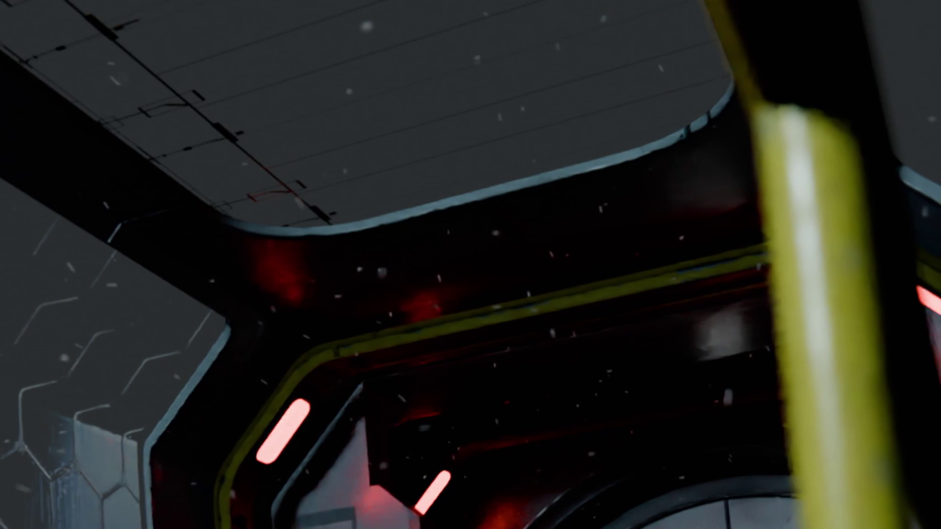
pyautogui.click(752, 114)
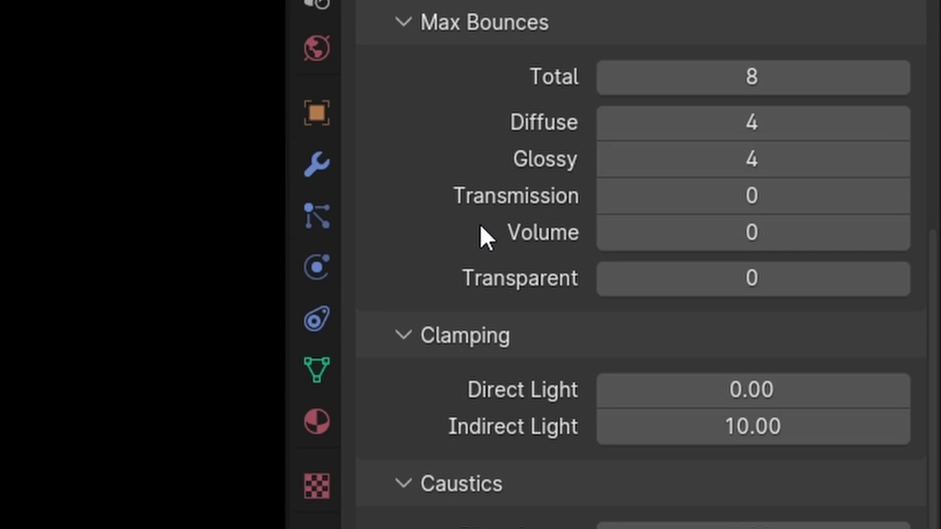
# - Set Transparent bounces to 4, switch to Solid shading, and orbit toward the tunnel door
pyautogui.click(668, 276)
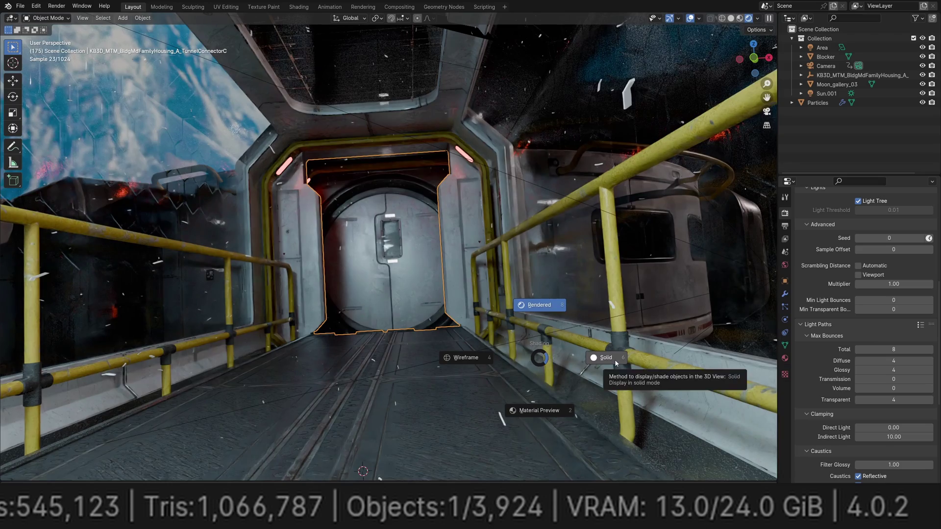
pyautogui.press('z')
pyautogui.moveTo(615, 360); pyautogui.dragTo(494, 311, button='middle')
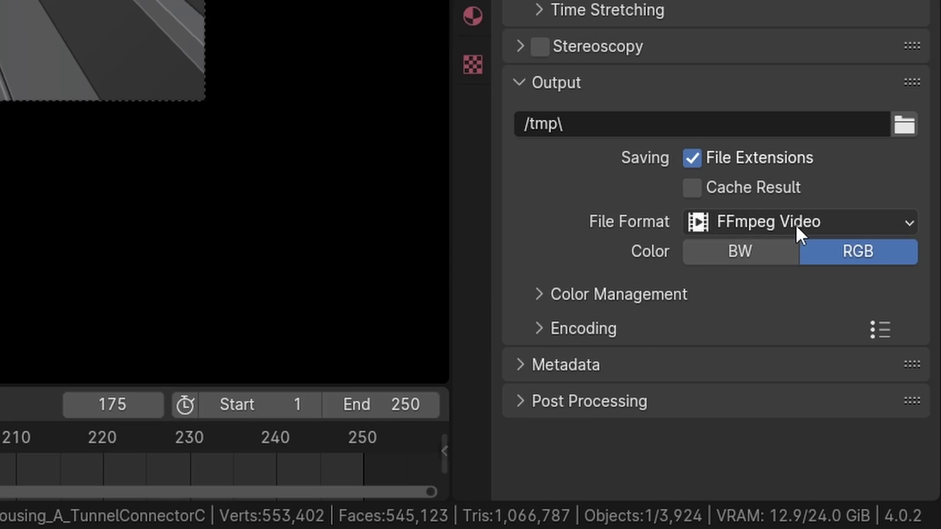
# - Set output format to PNG, add the rendered frames as an image strip, and play it
pyautogui.click(795, 224)
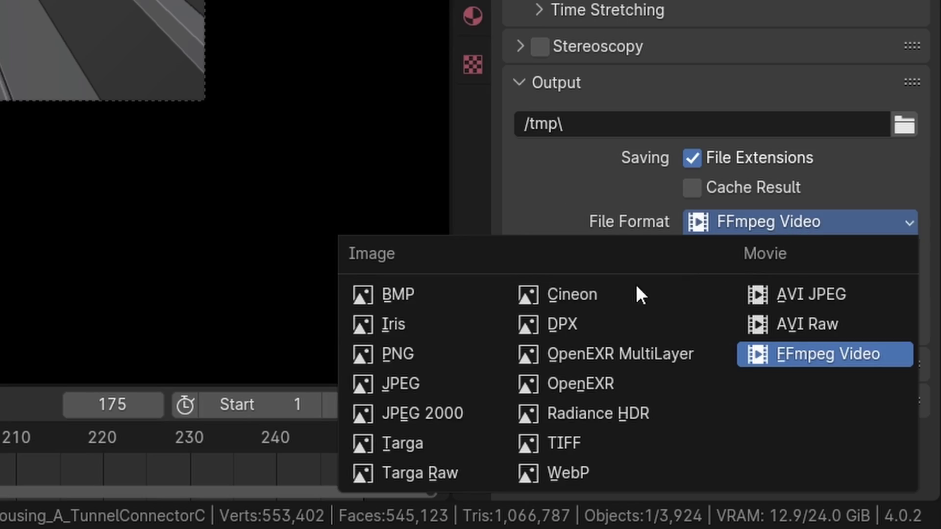
pyautogui.click(434, 353)
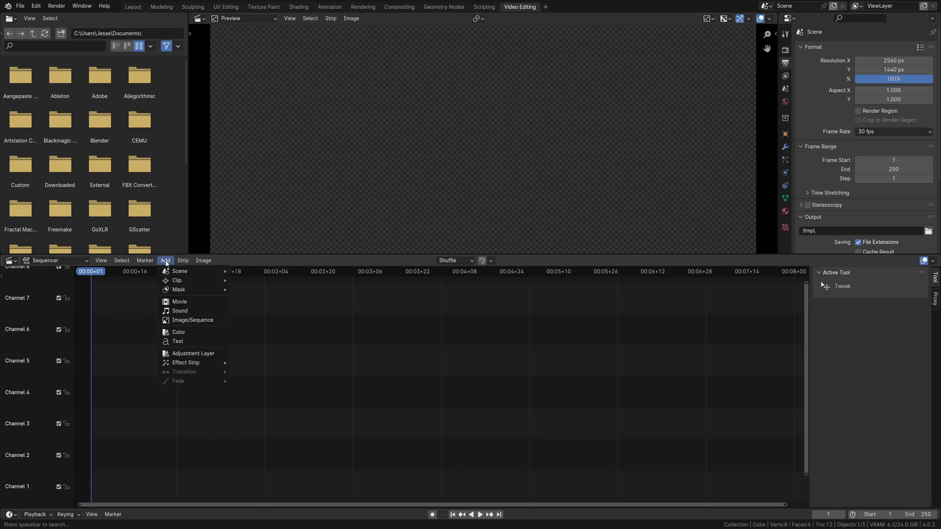
pyautogui.click(187, 322)
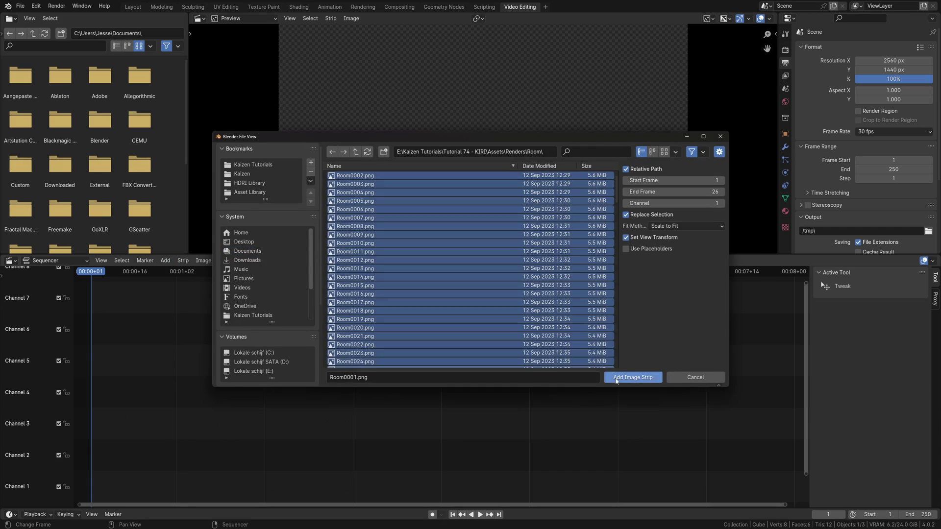
pyautogui.click(633, 378)
pyautogui.press('space')
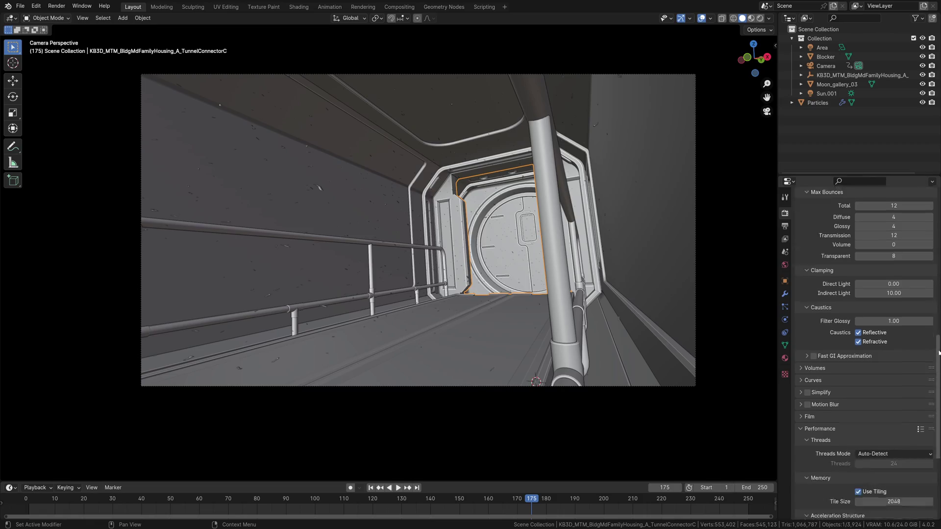
pyautogui.scroll(-5, 939, 357)
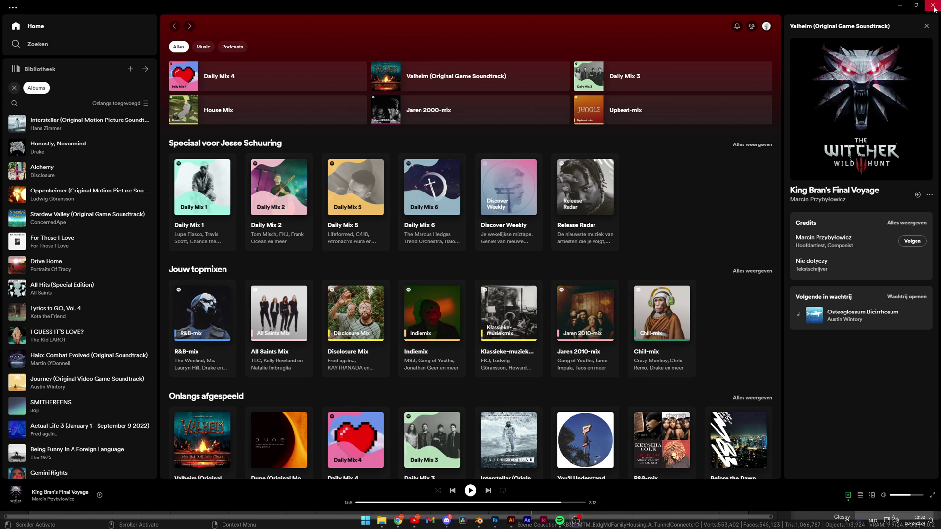
# - Close Spotify, Illustrator, Photoshop, Discord and the Instagram and YouTube browser windows
pyautogui.click(933, 7)
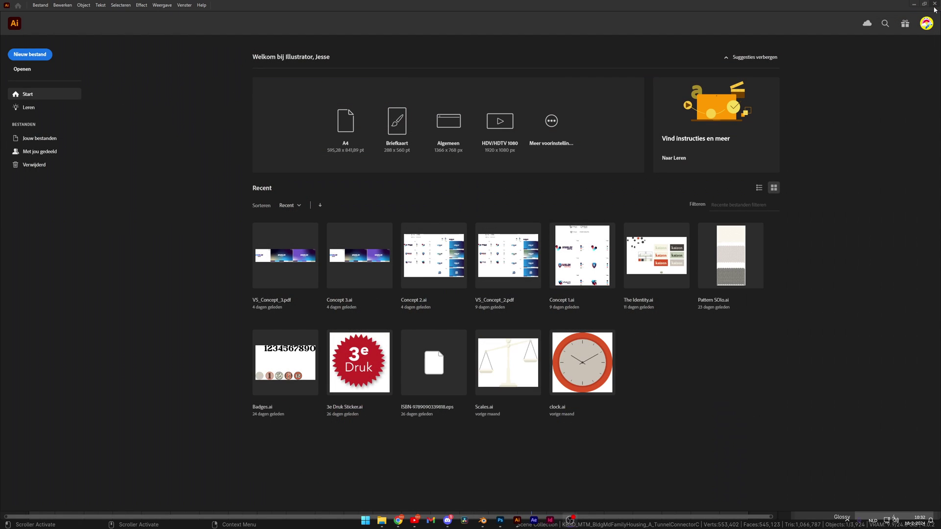
pyautogui.click(935, 5)
pyautogui.click(932, 5)
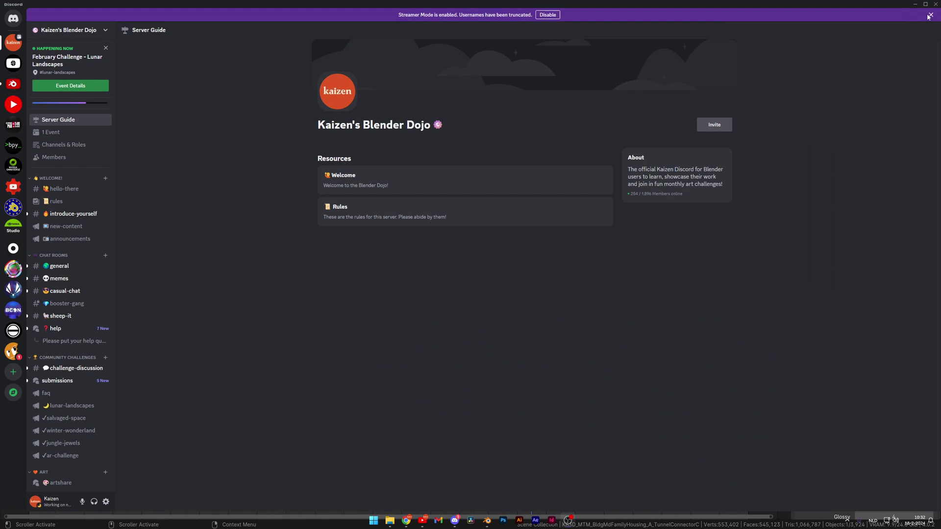
pyautogui.click(934, 5)
pyautogui.click(932, 7)
pyautogui.click(933, 7)
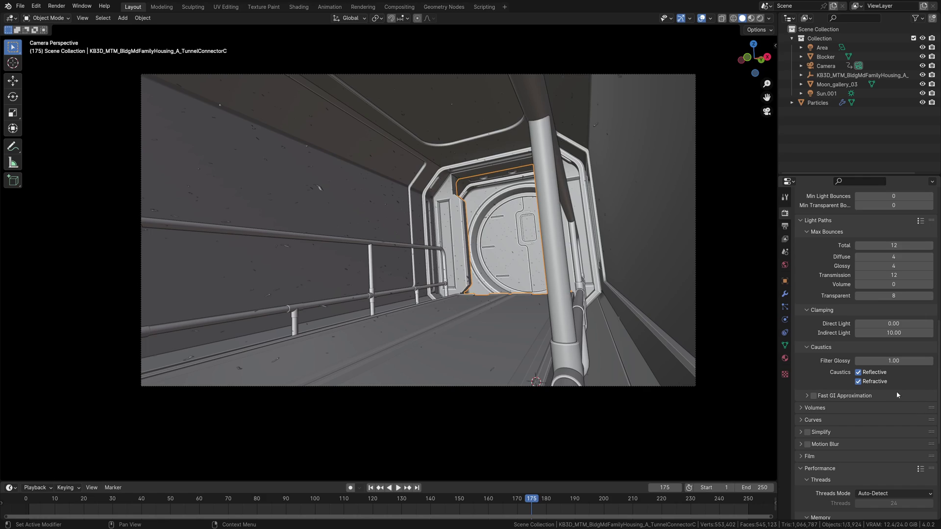
# - Uncheck Reflective and Refractive caustics and tick Fast GI Approximation under Light Paths
pyautogui.click(858, 372)
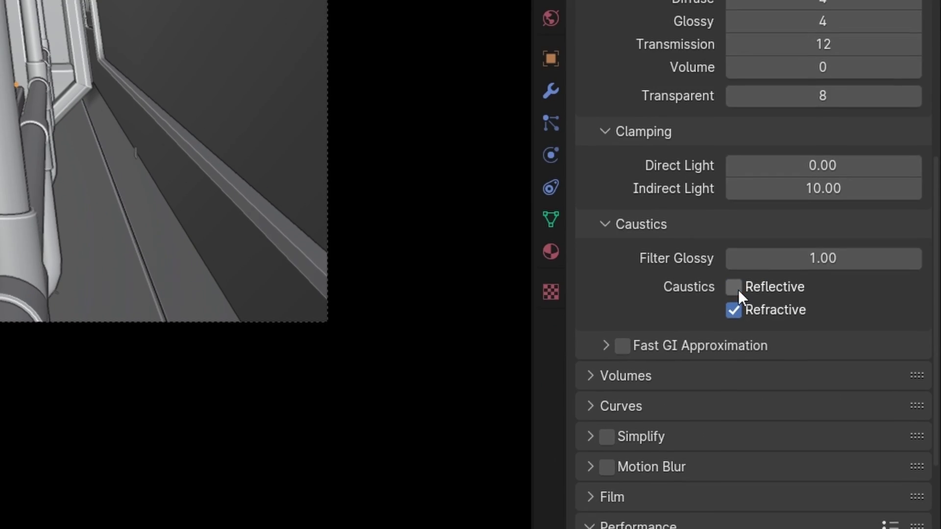
pyautogui.click(858, 381)
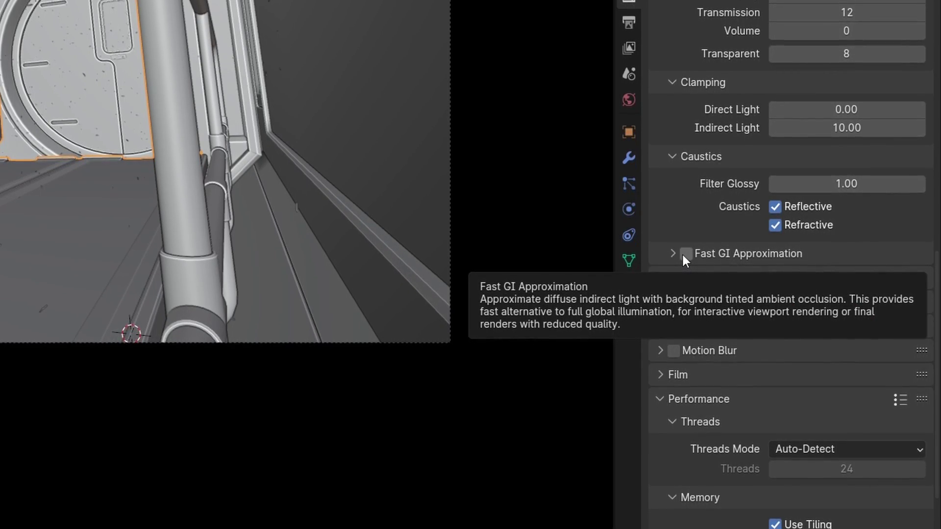
pyautogui.click(684, 258)
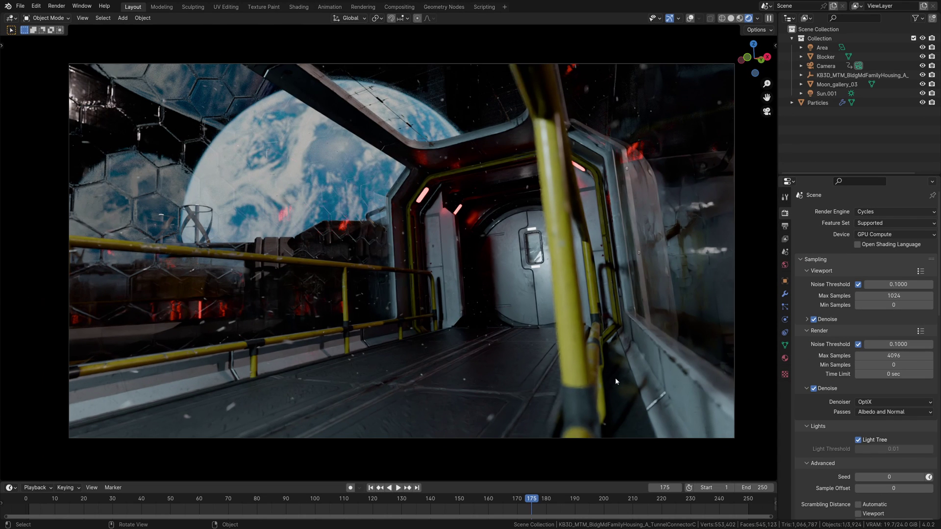
pyautogui.hotkey('ctrl', 'b')
pyautogui.moveTo(155, 138); pyautogui.dragTo(287, 311)
pyautogui.moveTo(416, 115); pyautogui.dragTo(570, 246)
pyautogui.moveTo(286, 294); pyautogui.dragTo(440, 408)
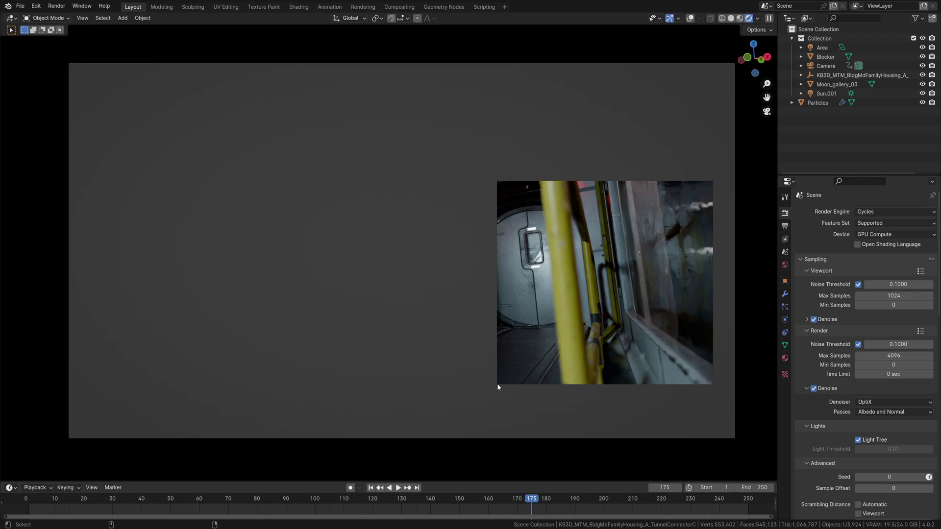
pyautogui.hotkey('ctrl', 'alt', 'b')
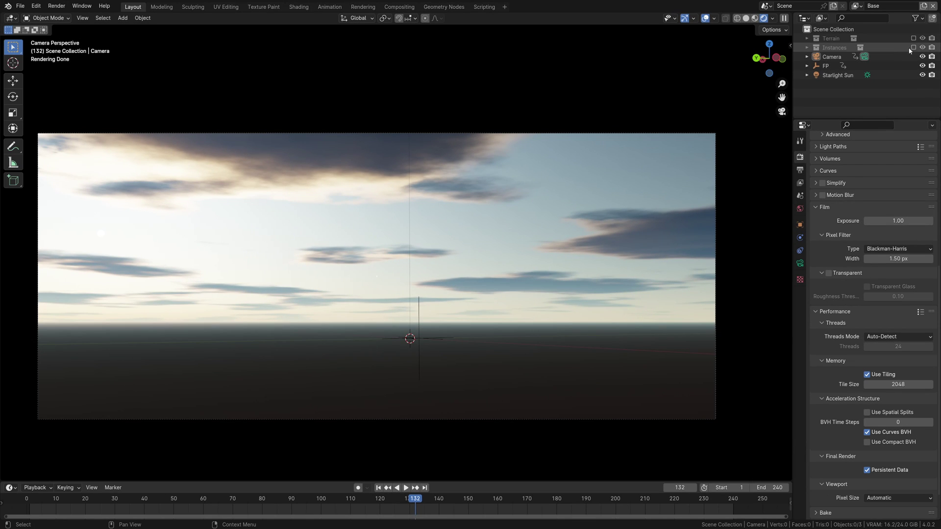
# - Include the Instances and Terrain collections so mountains and grass render
pyautogui.click(913, 47)
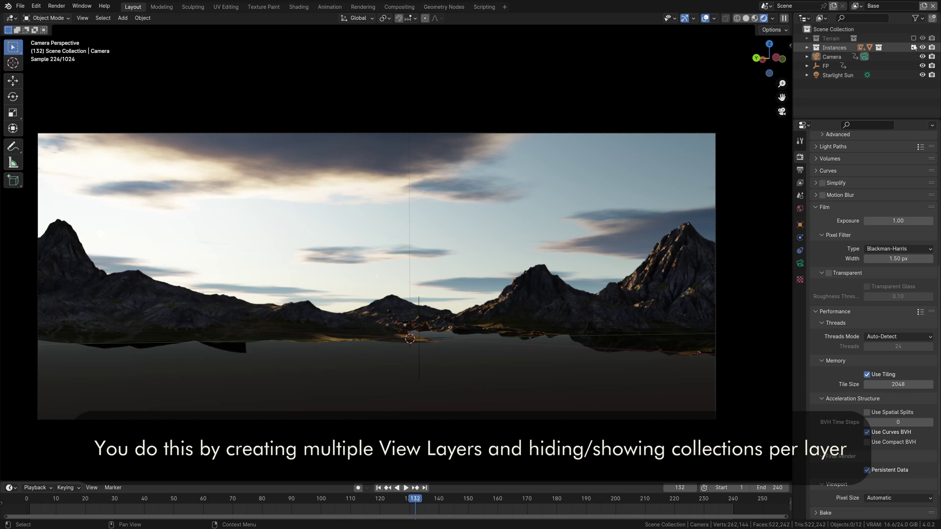
pyautogui.click(913, 39)
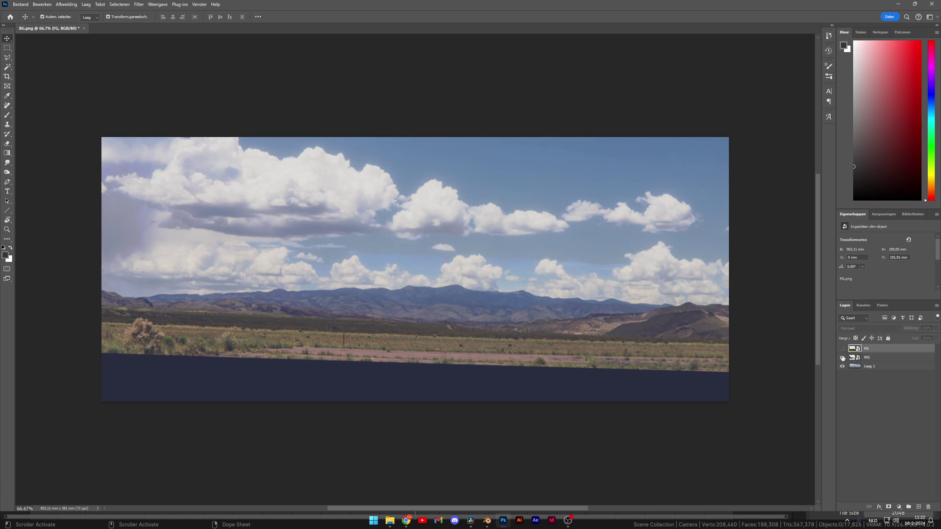
# - Make the MG mountain and FG grass layers visible in Photoshop
pyautogui.click(843, 359)
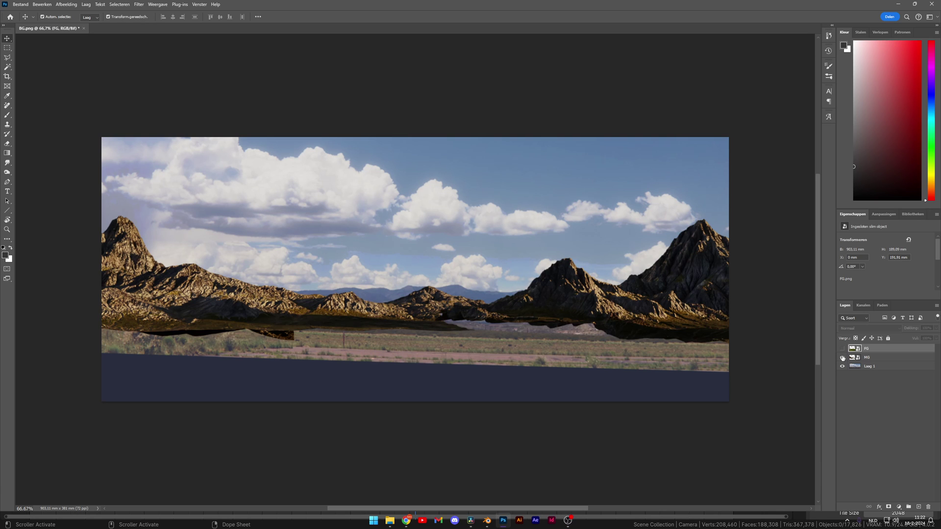
pyautogui.click(842, 349)
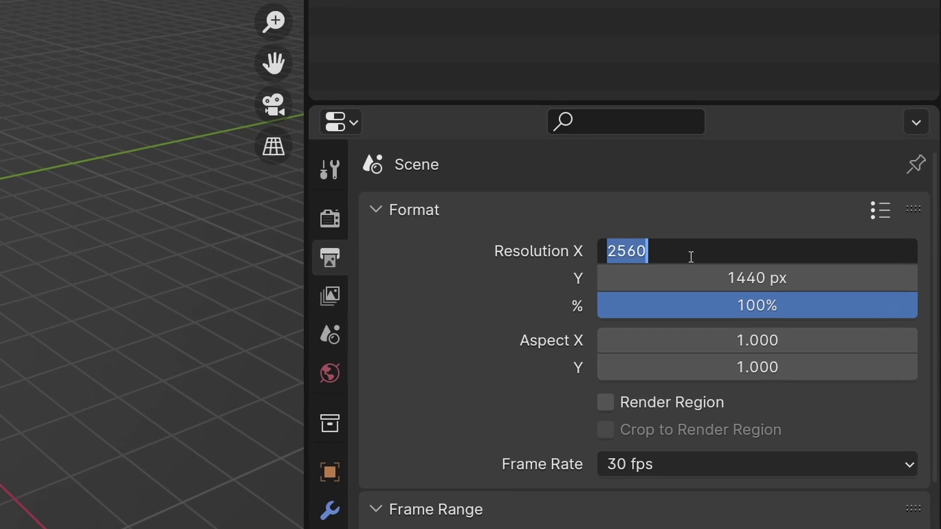
# - Confirm the 1920 width and start entering the 1080 height
pyautogui.press('Tab')
pyautogui.write('1')
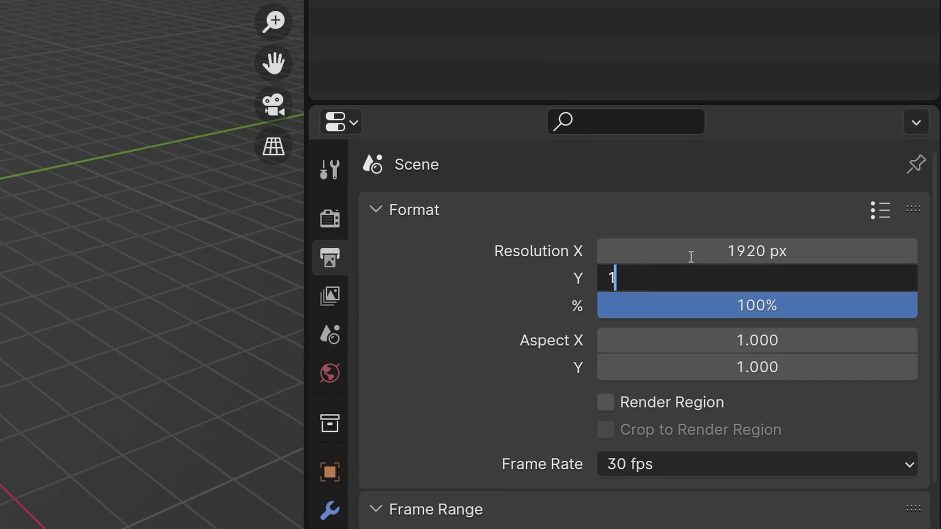